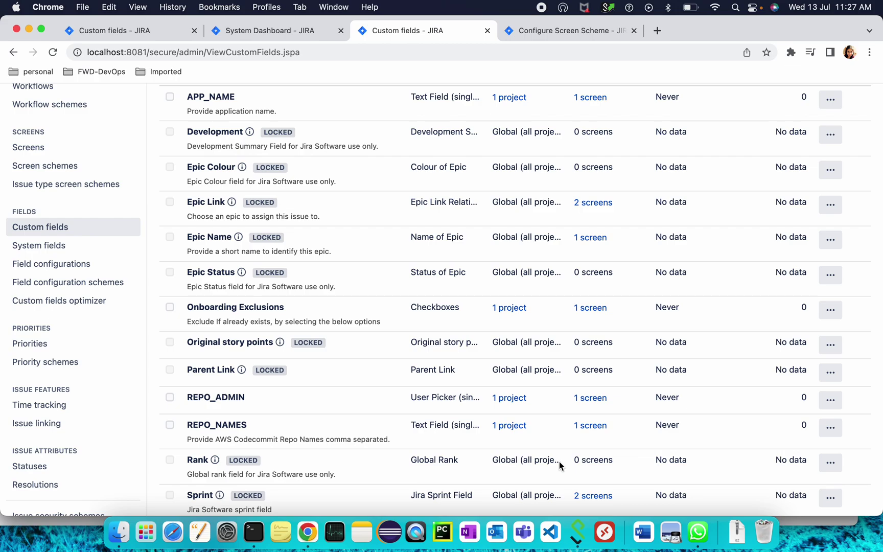
Begin a new custom field of the Checkboxes type from the Custom fields page
scroll(629, 227, up, 10)
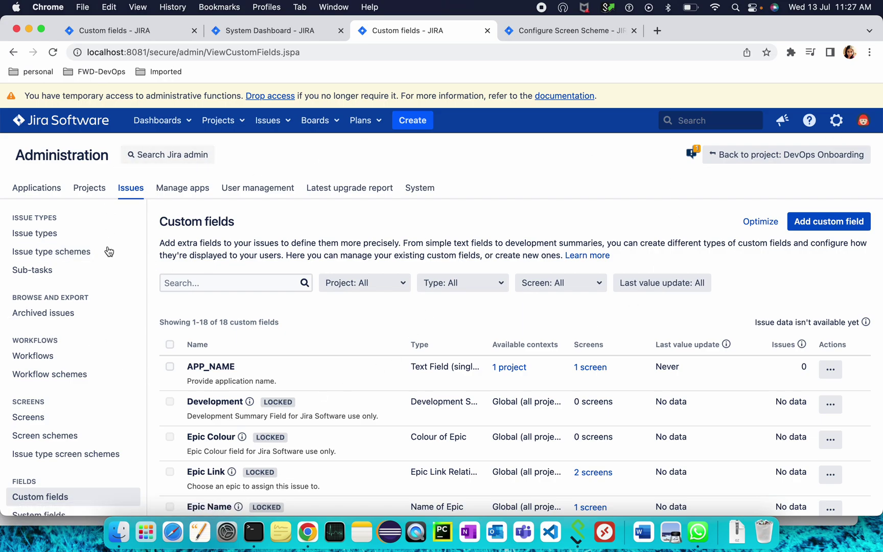
scroll(128, 331, down, 2)
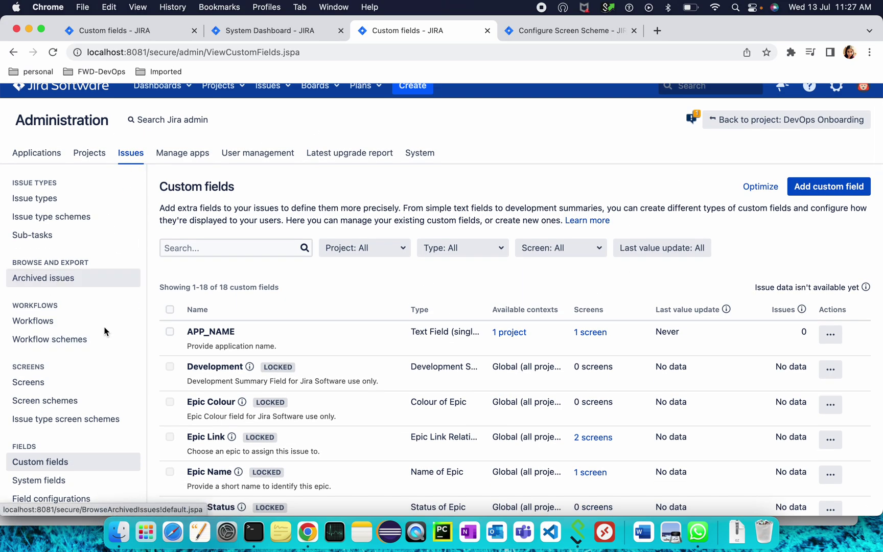
scroll(99, 358, down, 2)
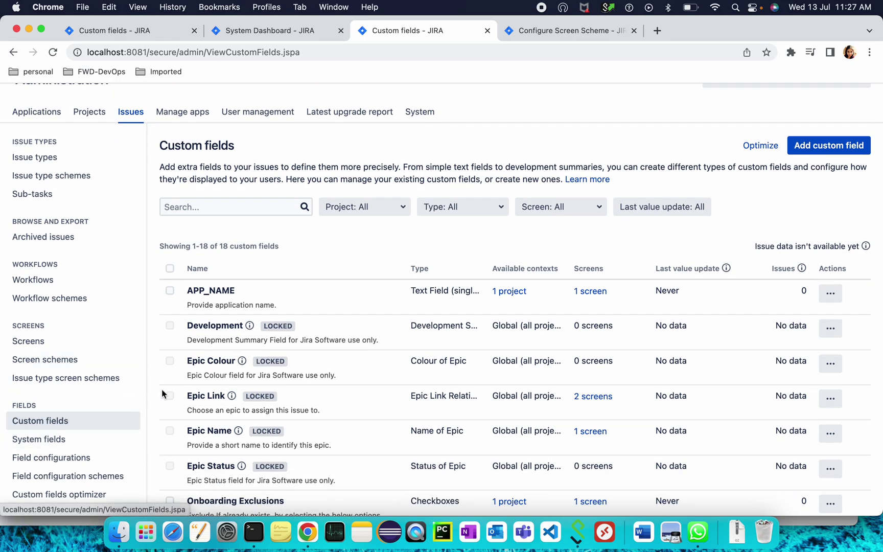
scroll(606, 188, up, 4)
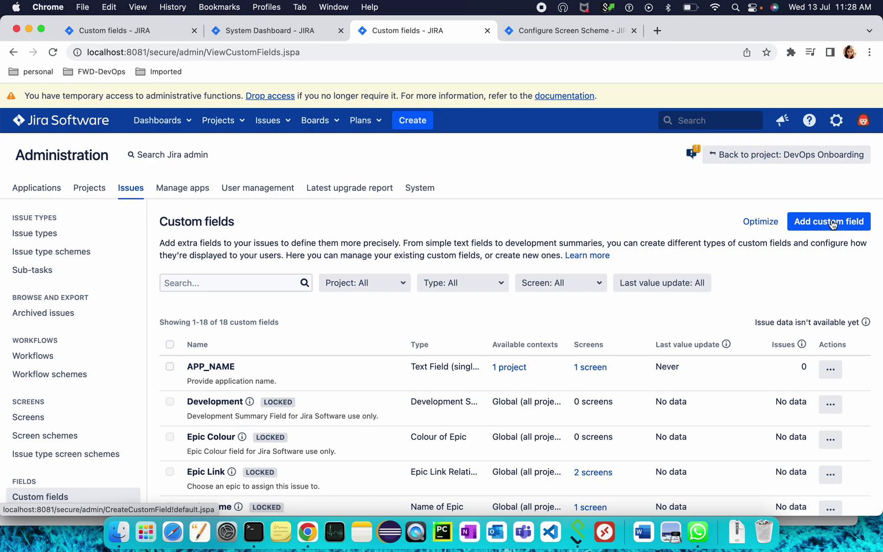
click(832, 223)
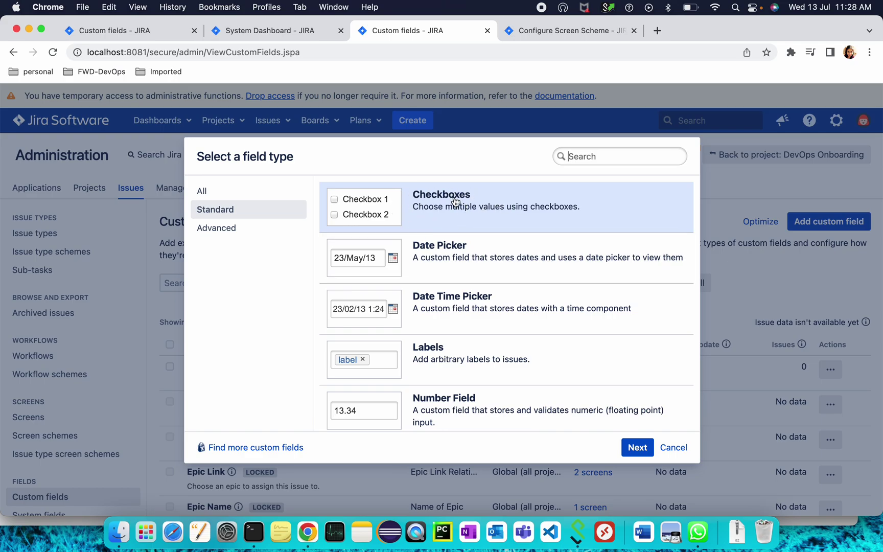
click(638, 448)
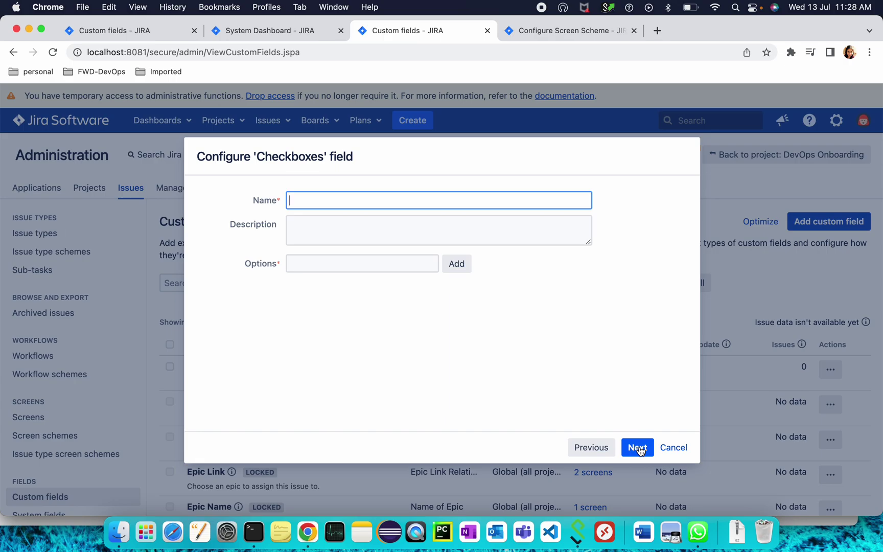
Name the field 'Exclusion' and describe it as 'Exclude the option if alrady exixts'
text(Exclusion)
key(Tab)
text(Excl)
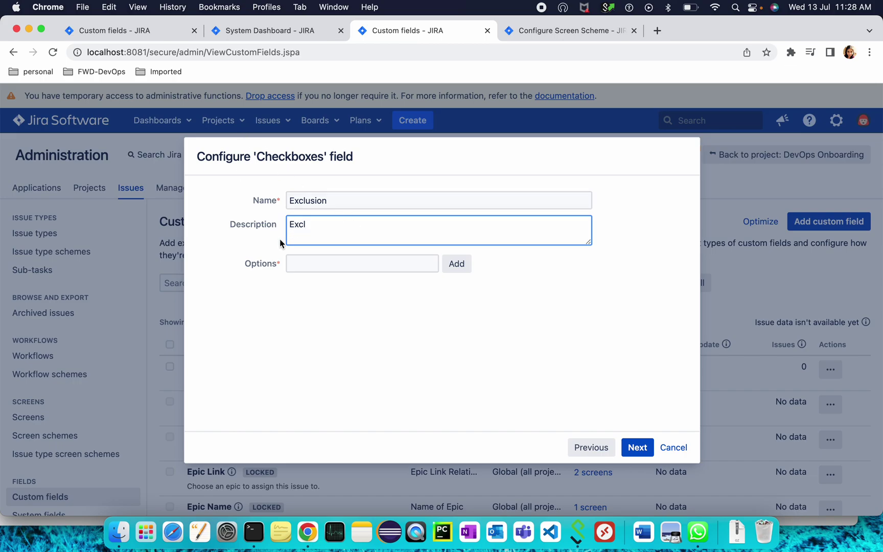
text(ude the option if alrady)
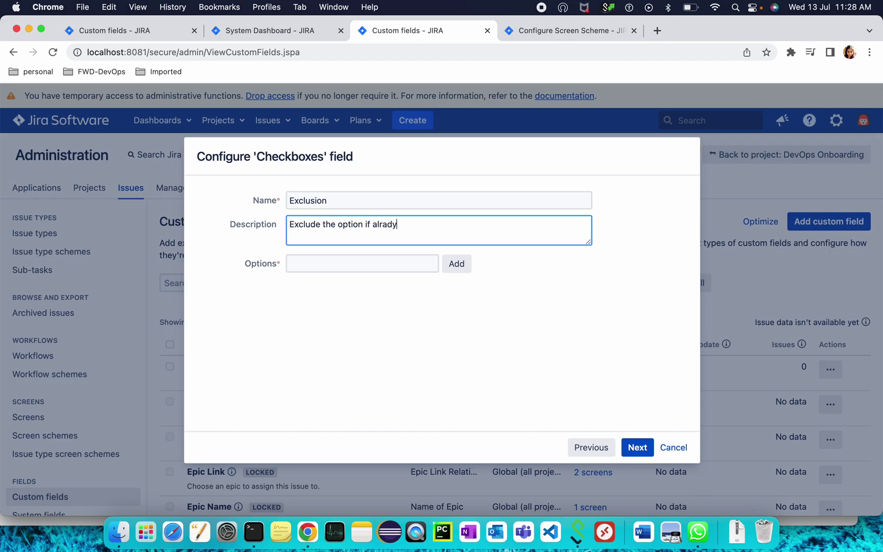
text( exixts)
click(393, 262)
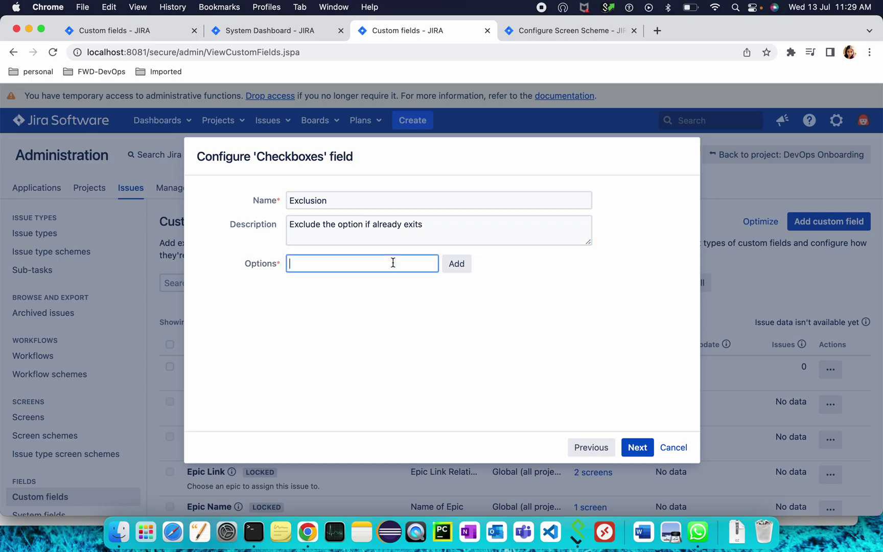
Add options None, Exclude CodeCommit Repo Creation, Exclude Jenkins job creation, Exclude Jira project creation
text(None)
click(459, 272)
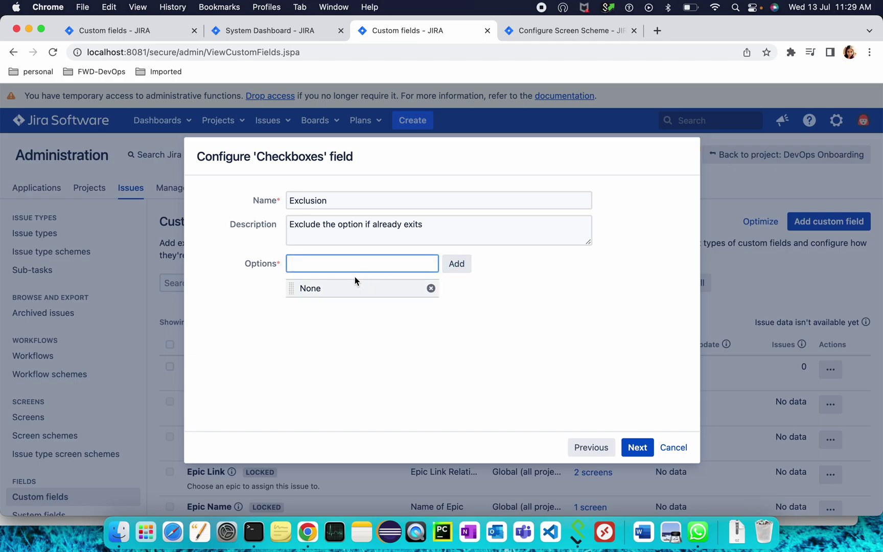
text(Exclude )
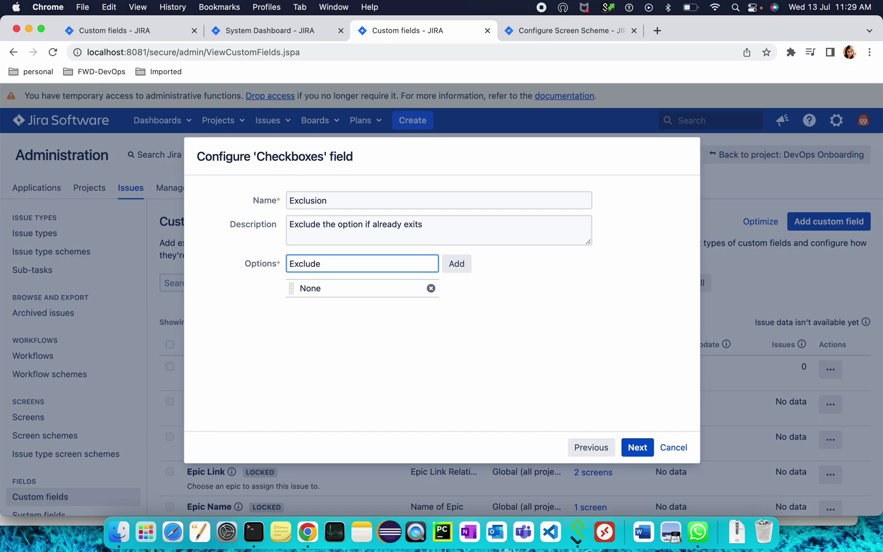
text(CodeCommit Repo C)
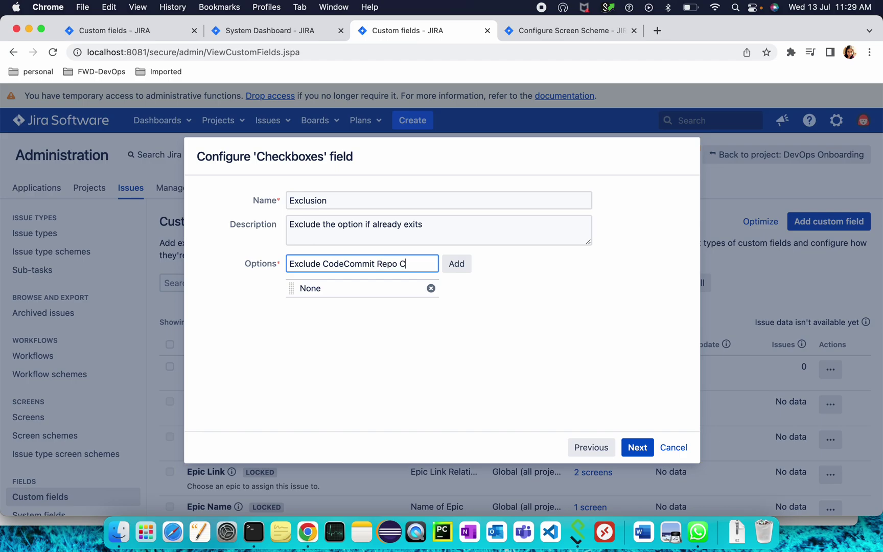
text(reation)
click(456, 264)
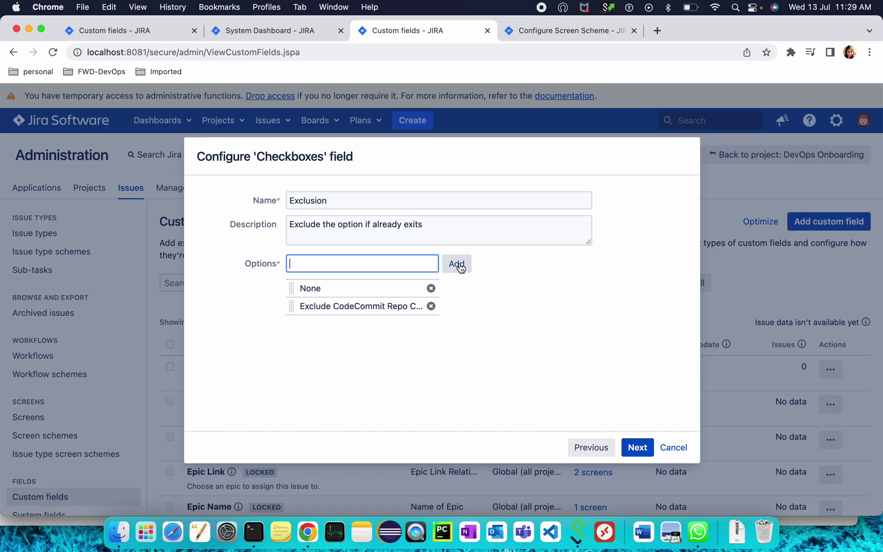
text(Exclude Jenkins job creation)
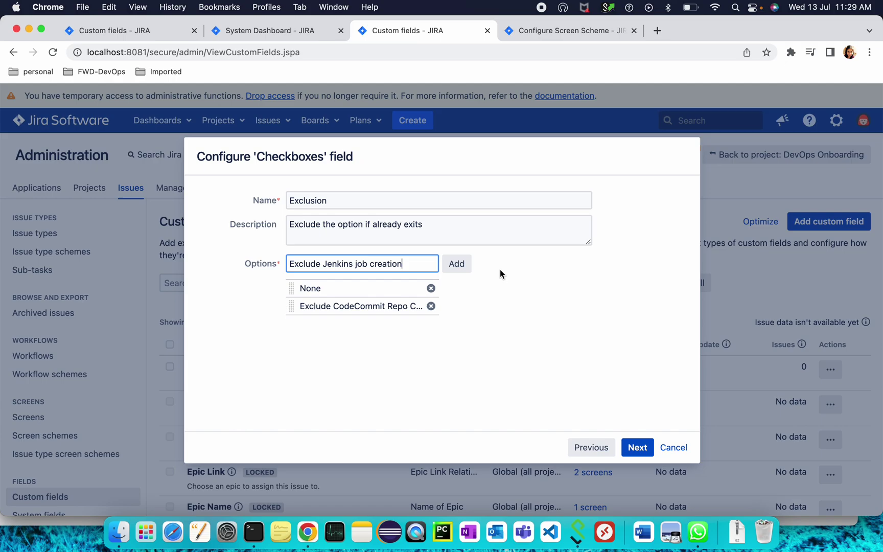
click(462, 266)
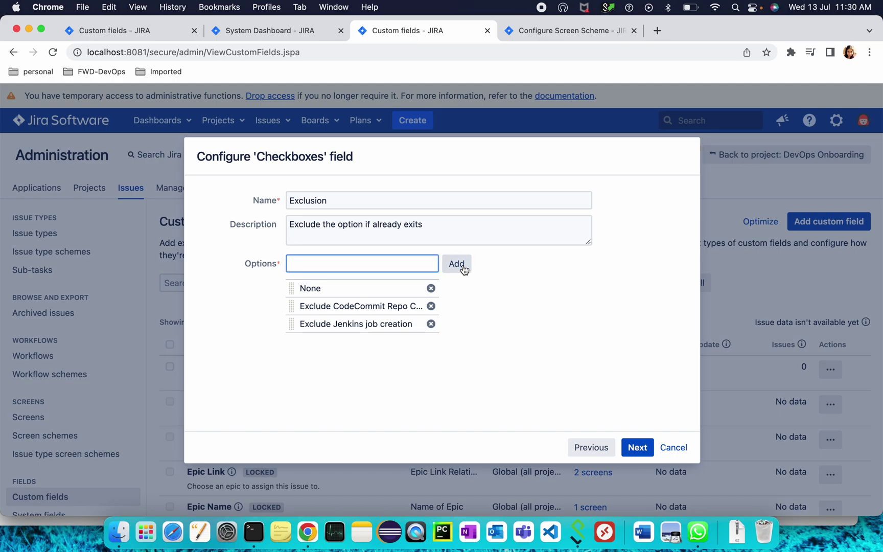
text(Exclude Jira project creation)
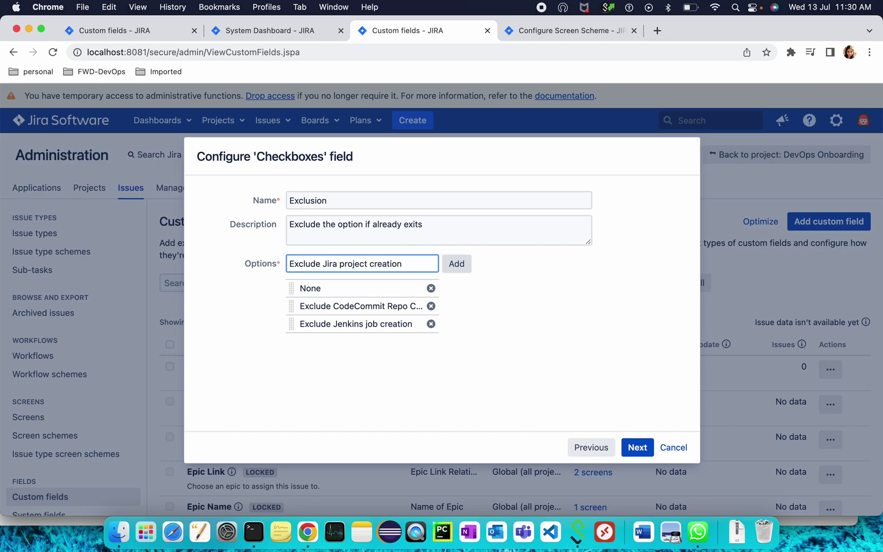
click(459, 264)
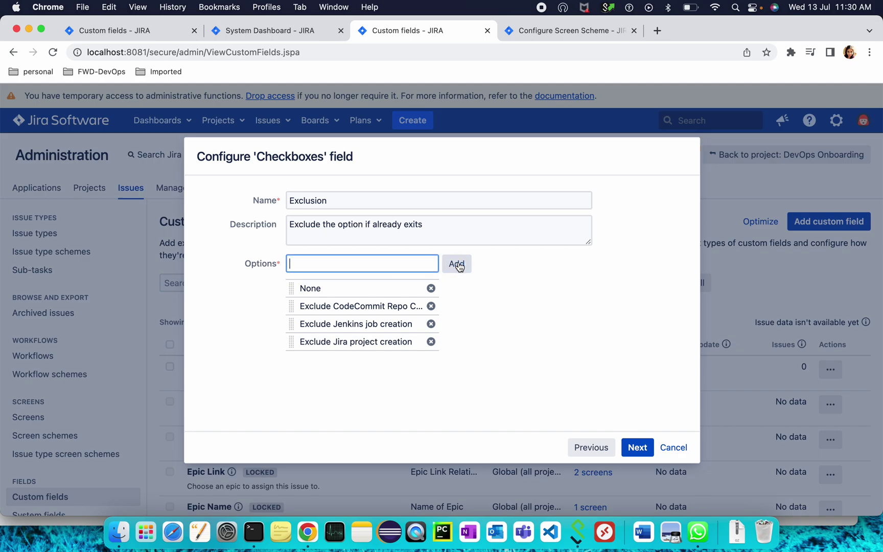
click(637, 448)
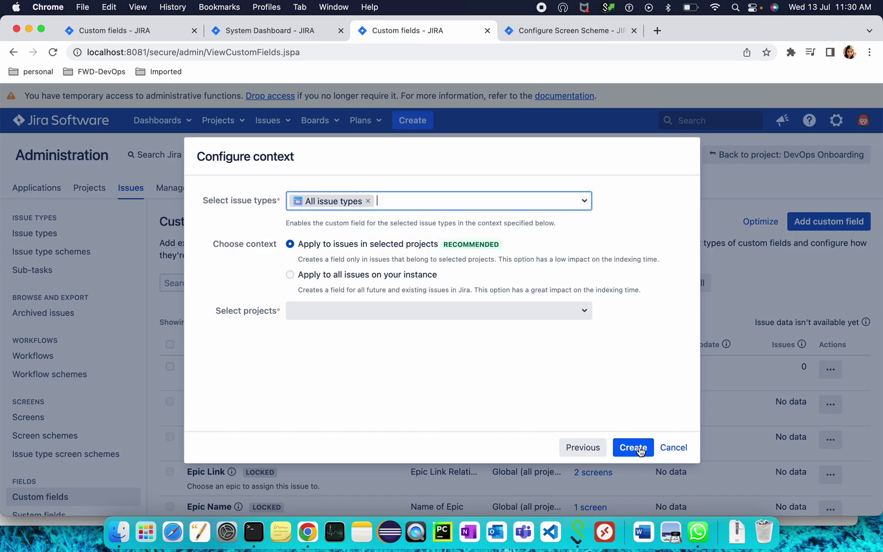
Limit the field's context to the DevOps Onboarding (DO) project and create it
click(336, 314)
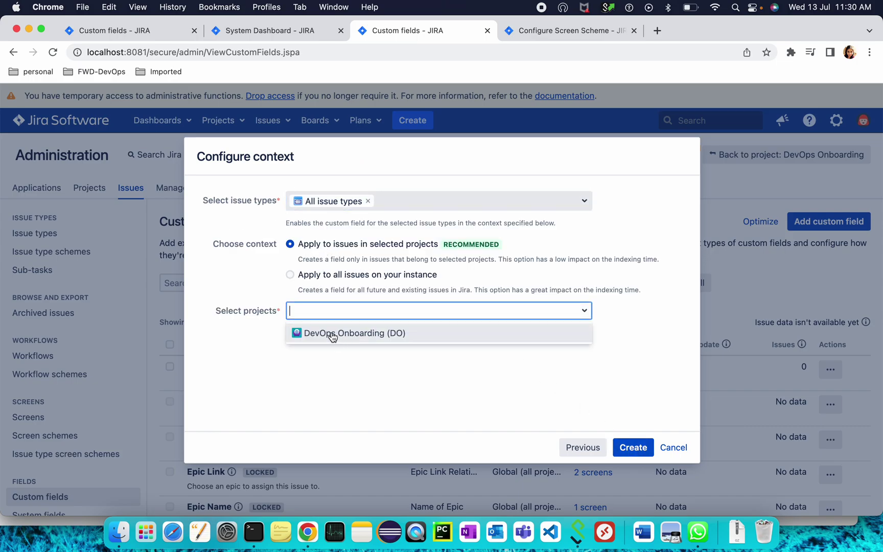
click(366, 339)
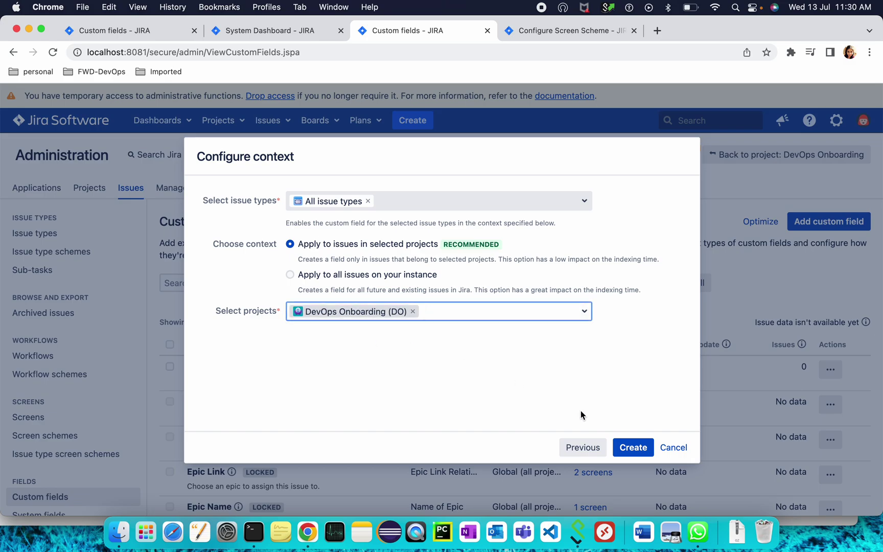
click(642, 450)
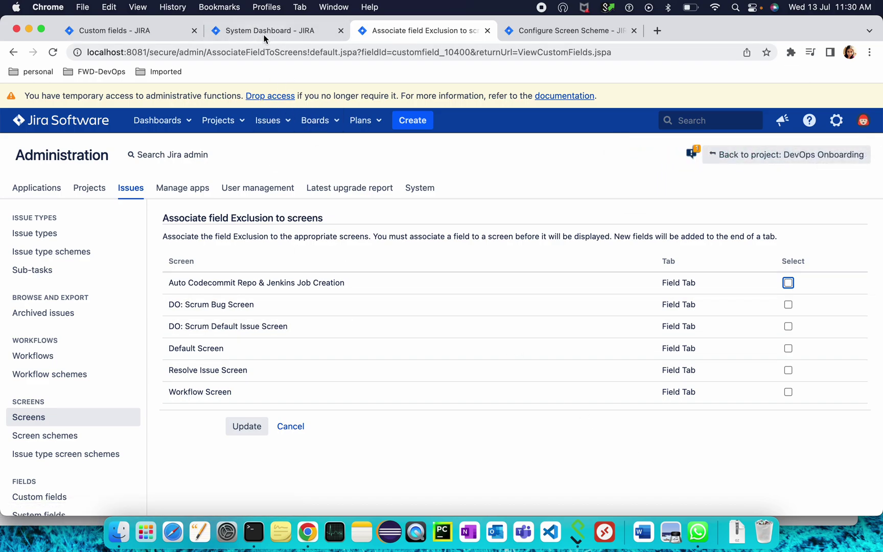
Go back to the Custom fields list, where Exclusion shows 1 project and 0 screens
key(Return)
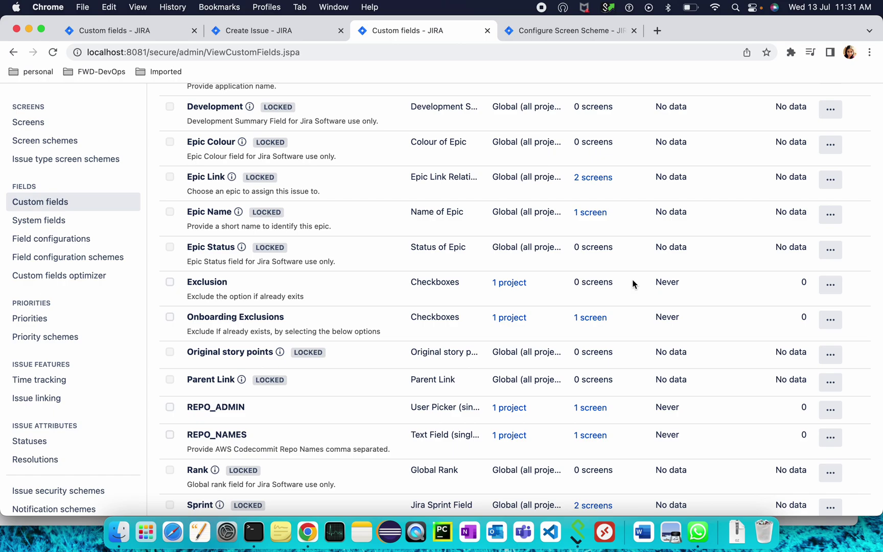
Assign Exclusion to the Auto Codecommit Repo & Jenkins Job Creation screen, then switch to the System Dashboard
click(830, 287)
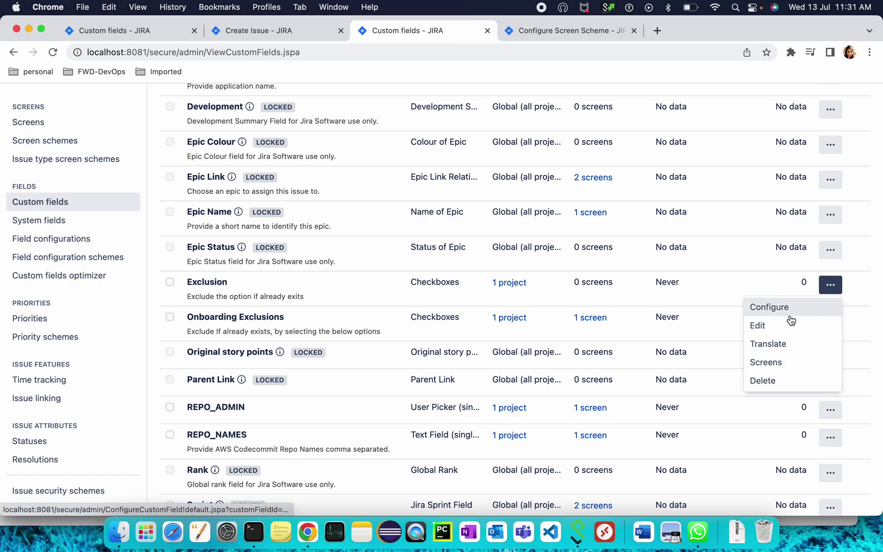
click(786, 366)
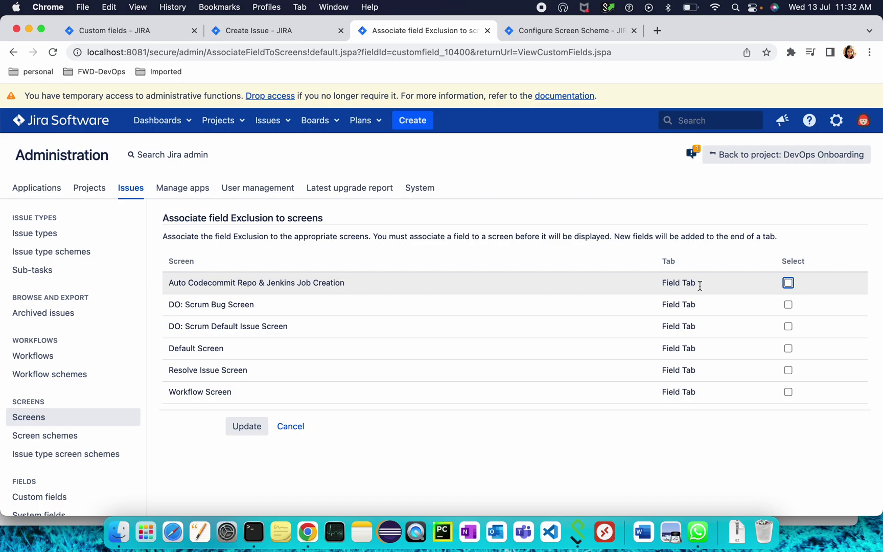
click(788, 283)
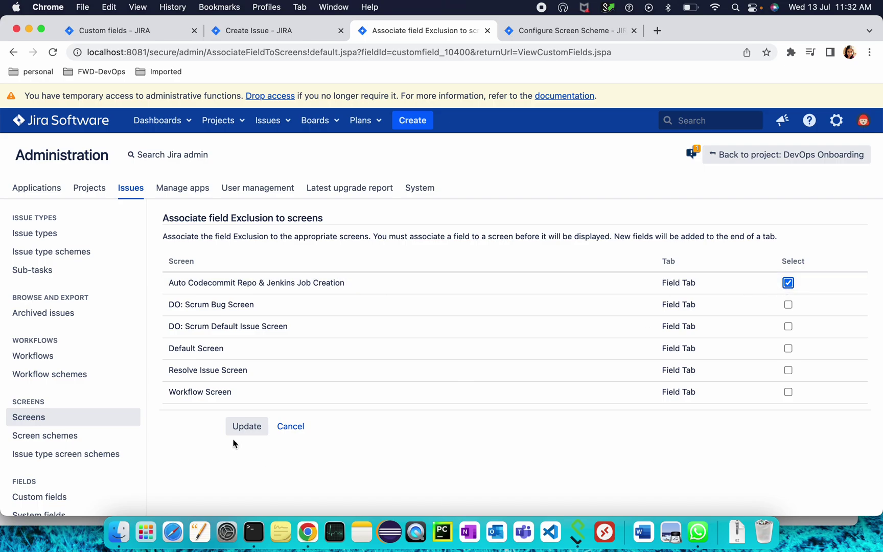
click(245, 426)
key(super+alt+Left)
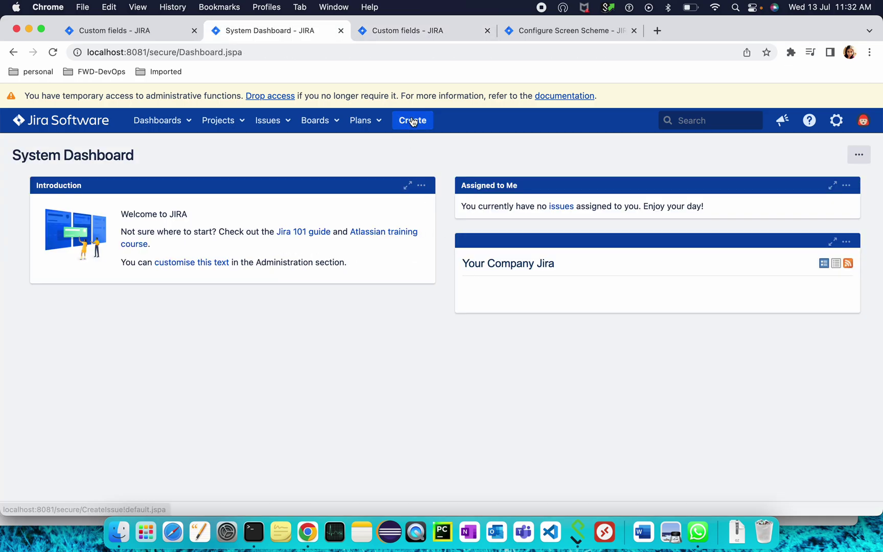
In the Create Issue dialog's field configuration, tick Exclusion so it shows on the form
click(412, 120)
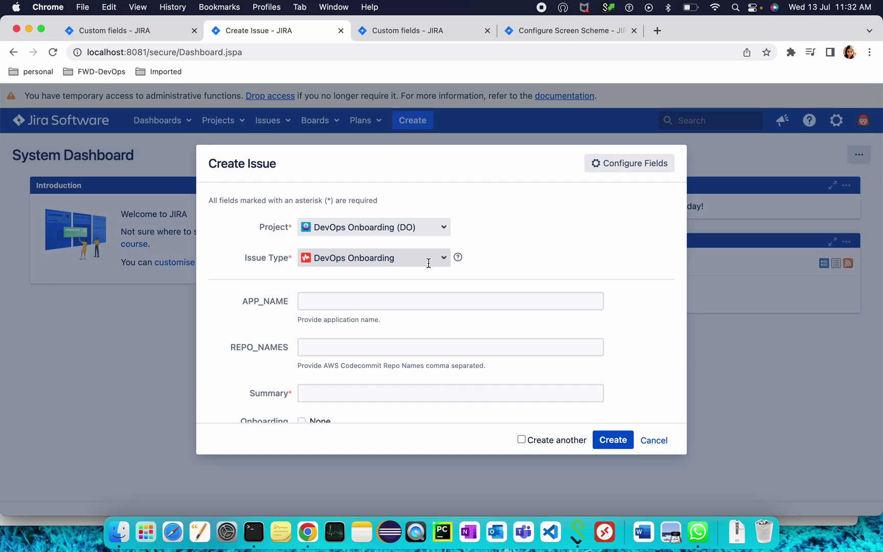
scroll(427, 263, down, 4)
scroll(426, 264, down, 2)
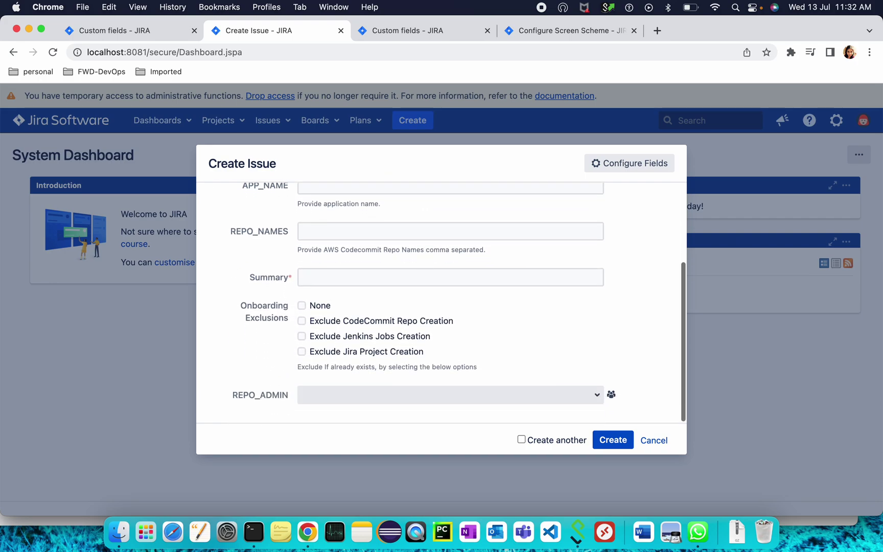
scroll(490, 233, up, 5)
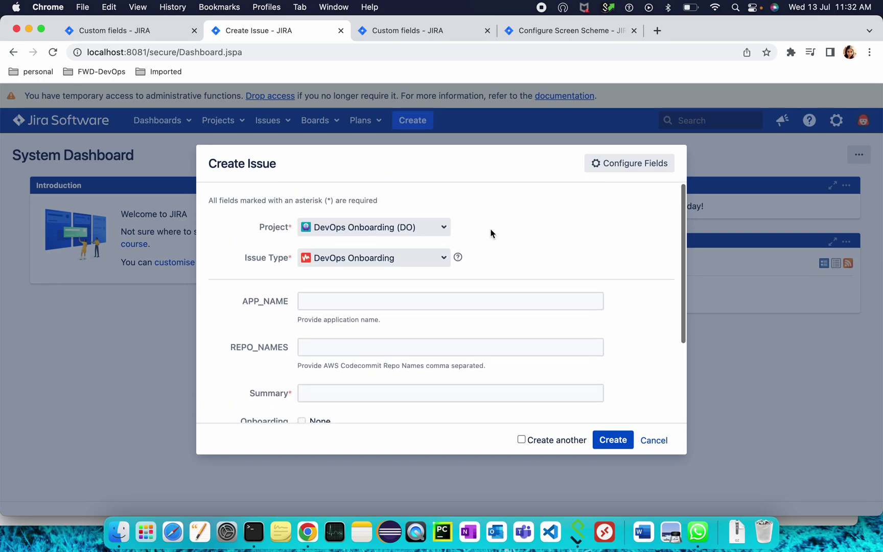
click(626, 164)
click(507, 279)
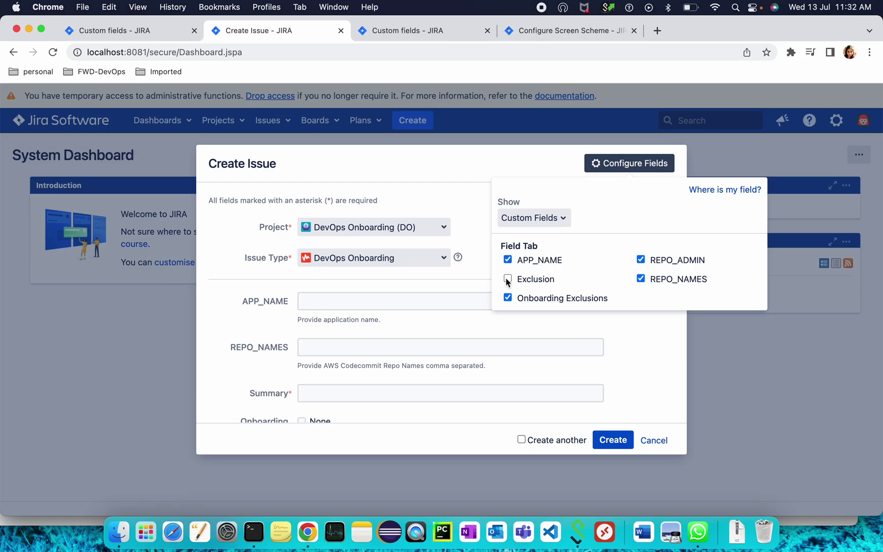